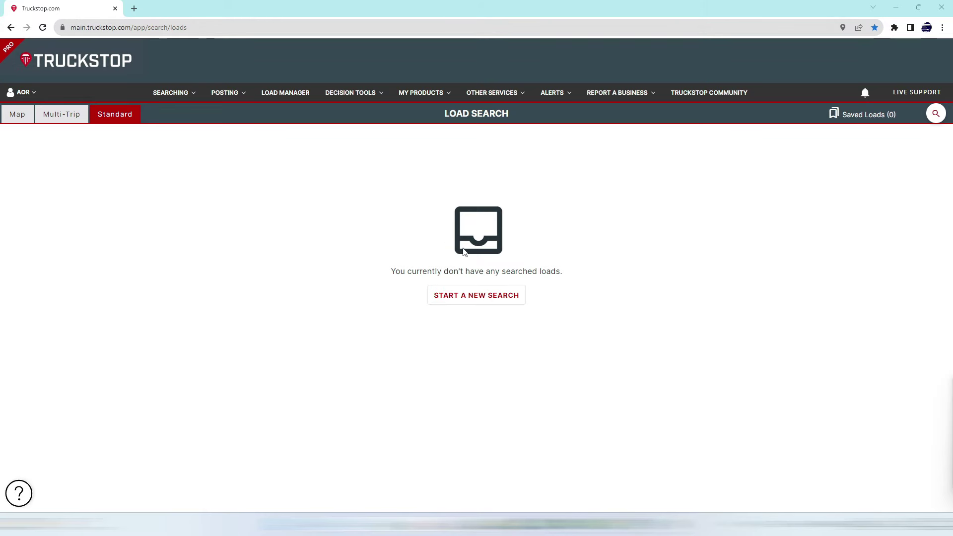
# - Start a new load search with SV - Straight Van (Box Truck) as the equipment
pyautogui.click(478, 301)
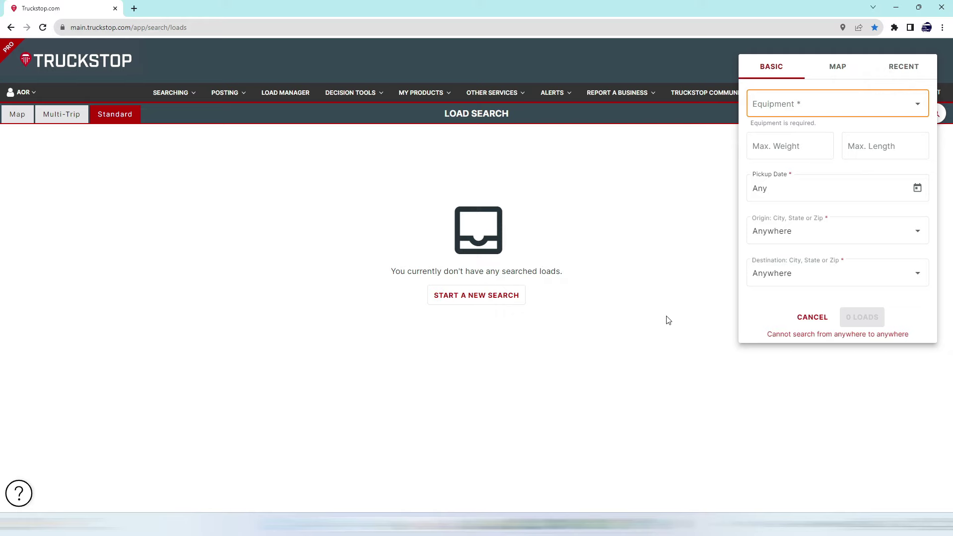
pyautogui.click(918, 109)
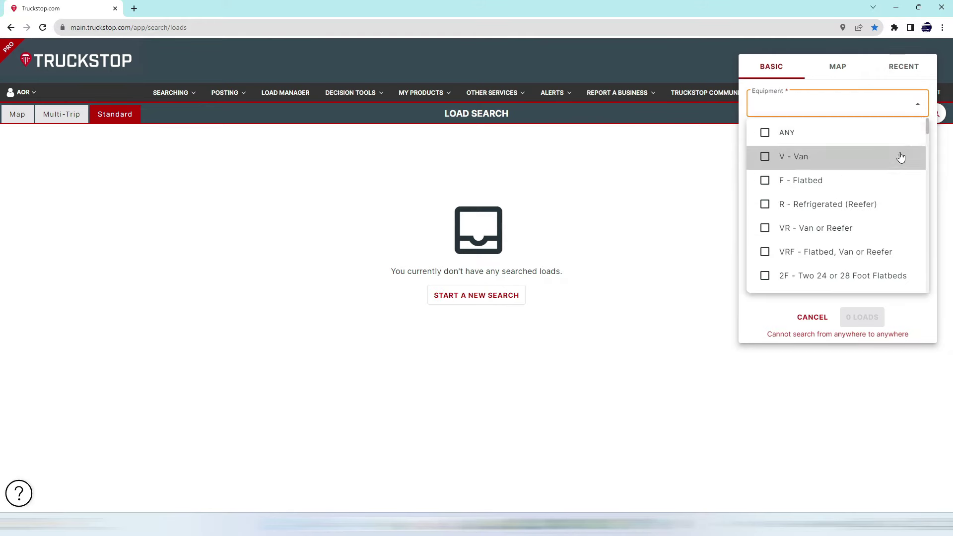
pyautogui.scroll(-7, 900, 156)
pyautogui.scroll(-10, 901, 159)
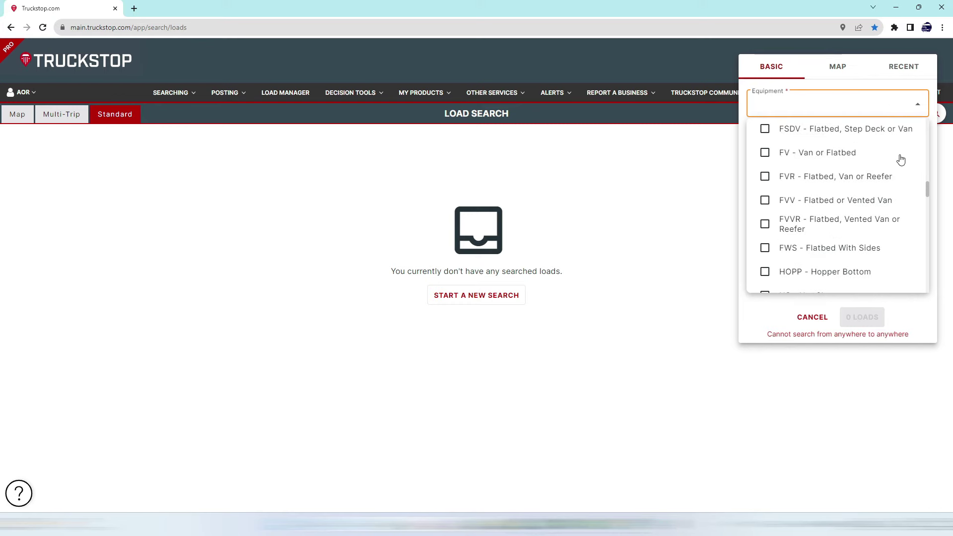
pyautogui.scroll(-10, 901, 159)
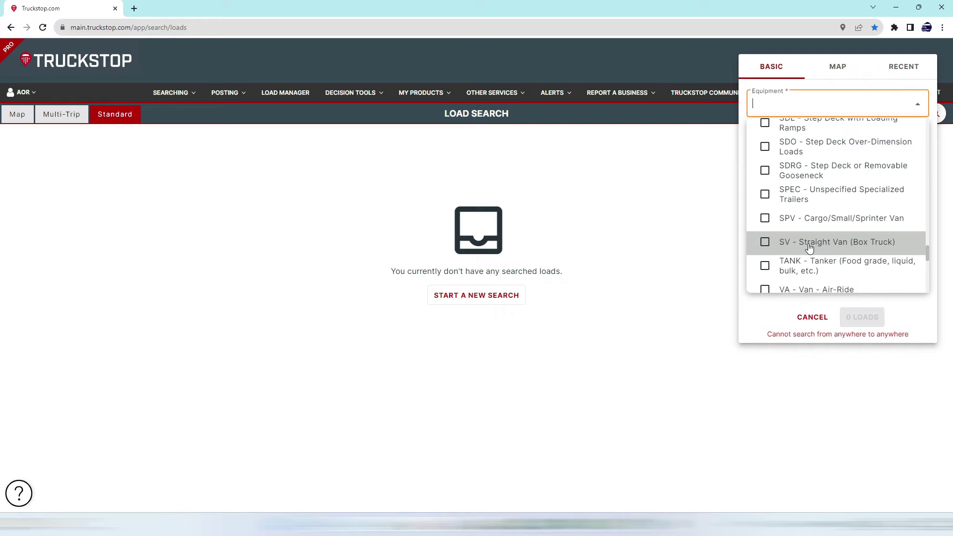
pyautogui.click(764, 243)
pyautogui.click(705, 259)
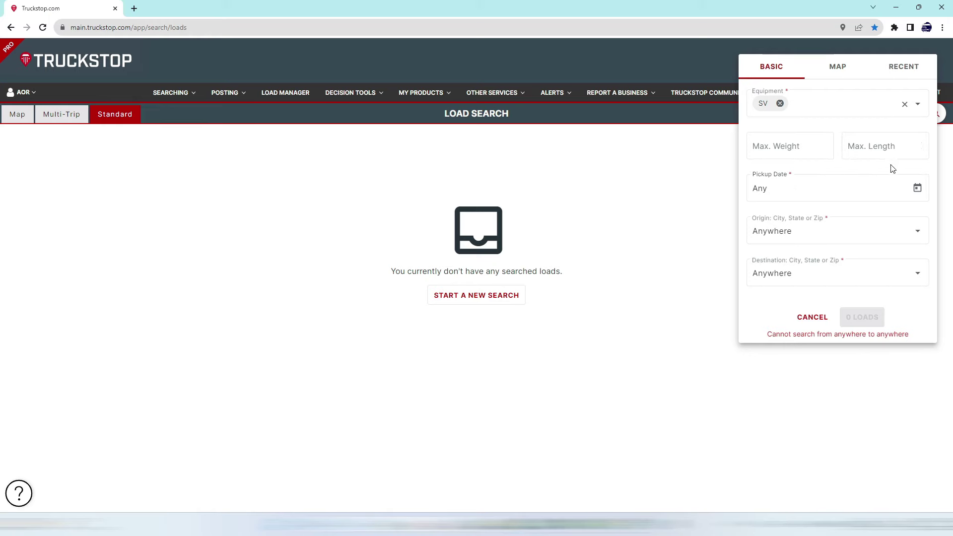
# - Set the search's pickup date to December 11, 2023 only
pyautogui.click(918, 193)
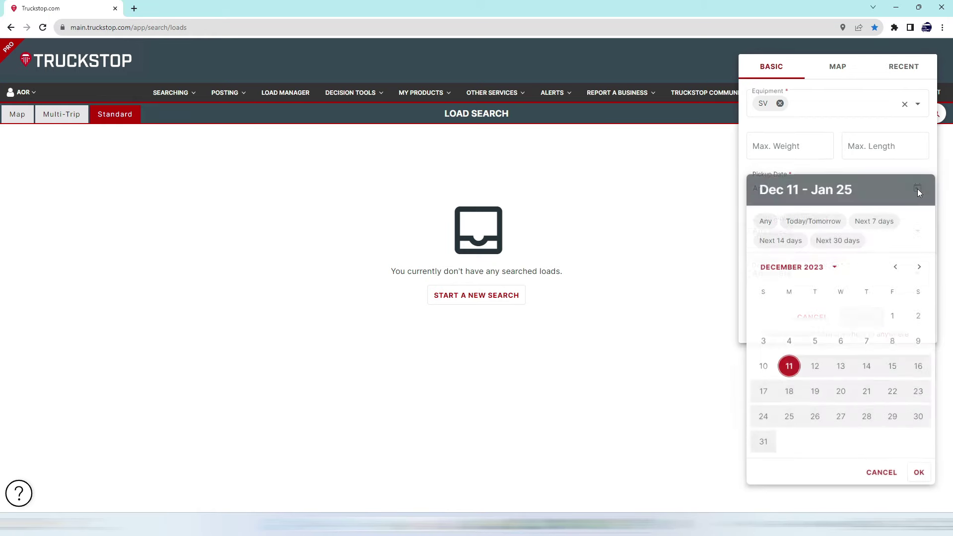
pyautogui.click(787, 373)
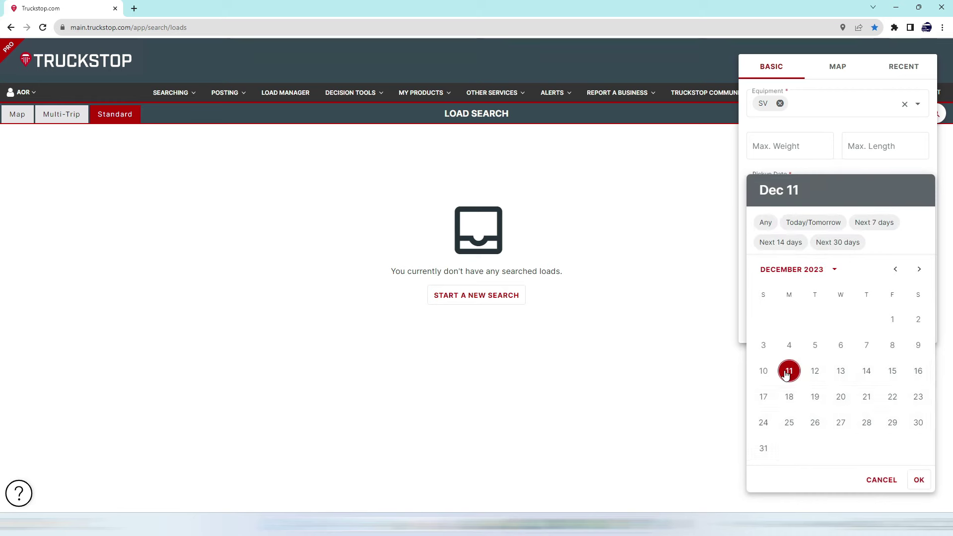
pyautogui.click(919, 481)
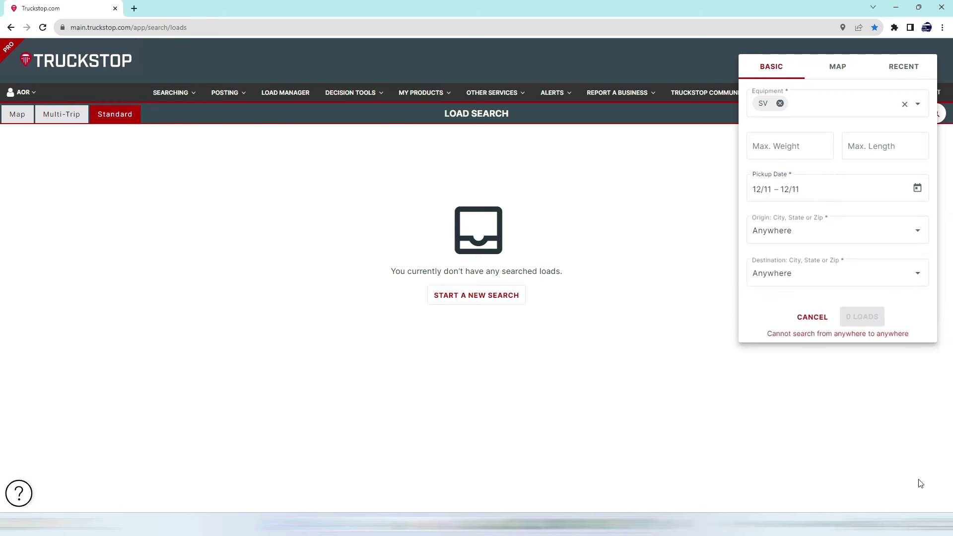
# - Set the origin to Houston, TX with a 175-mile radius and run the box truck load search
pyautogui.click(920, 234)
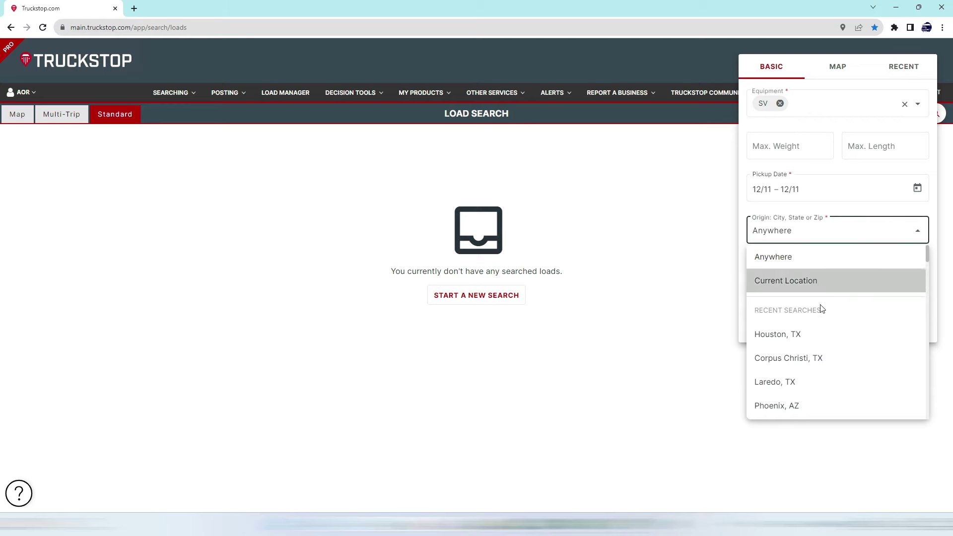
pyautogui.click(791, 335)
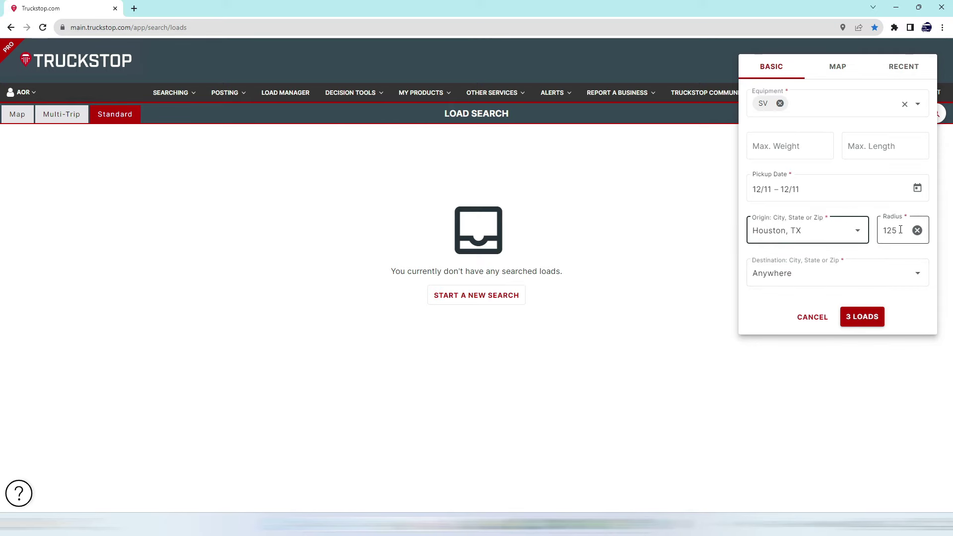
pyautogui.moveTo(901, 230); pyautogui.dragTo(882, 233)
pyautogui.write('150')
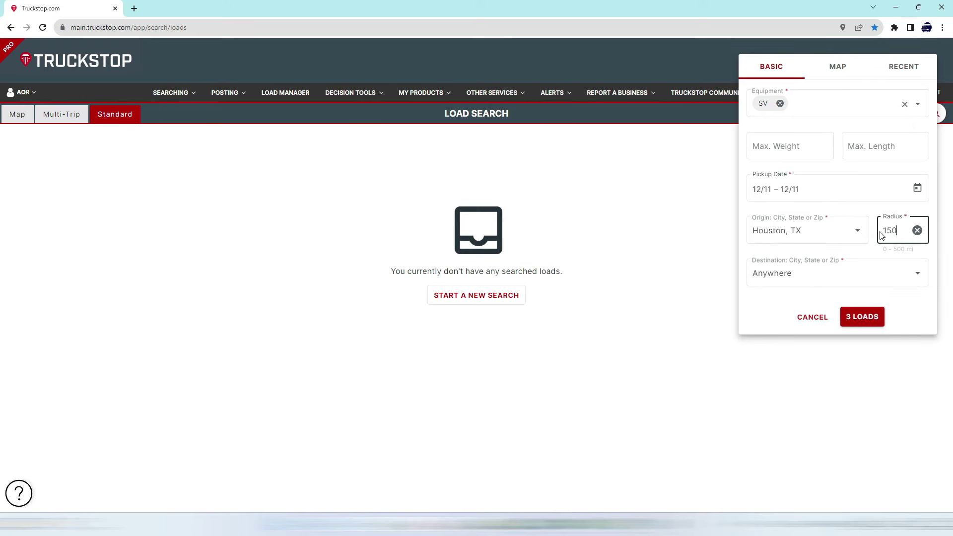
pyautogui.press('BackSpace')
pyautogui.press('BackSpace')
pyautogui.write('75')
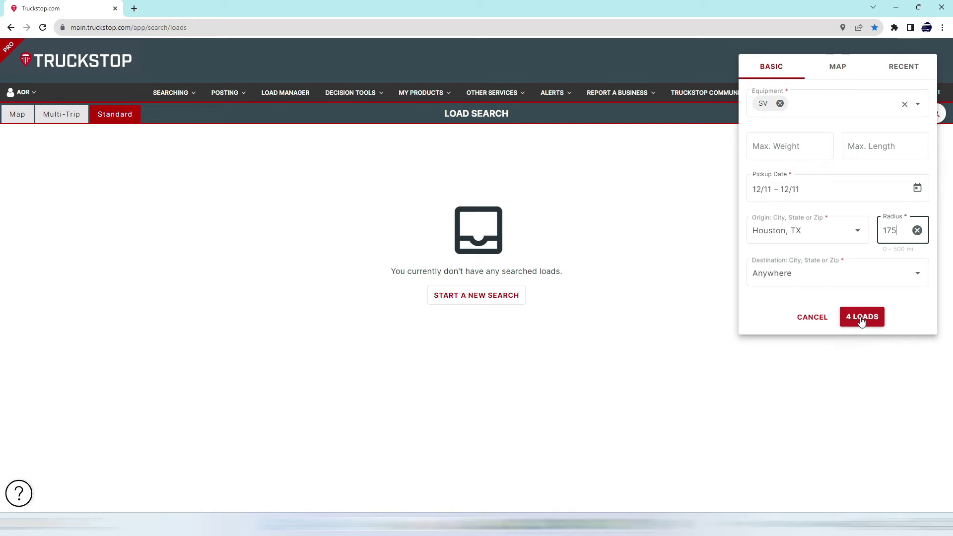
pyautogui.click(861, 320)
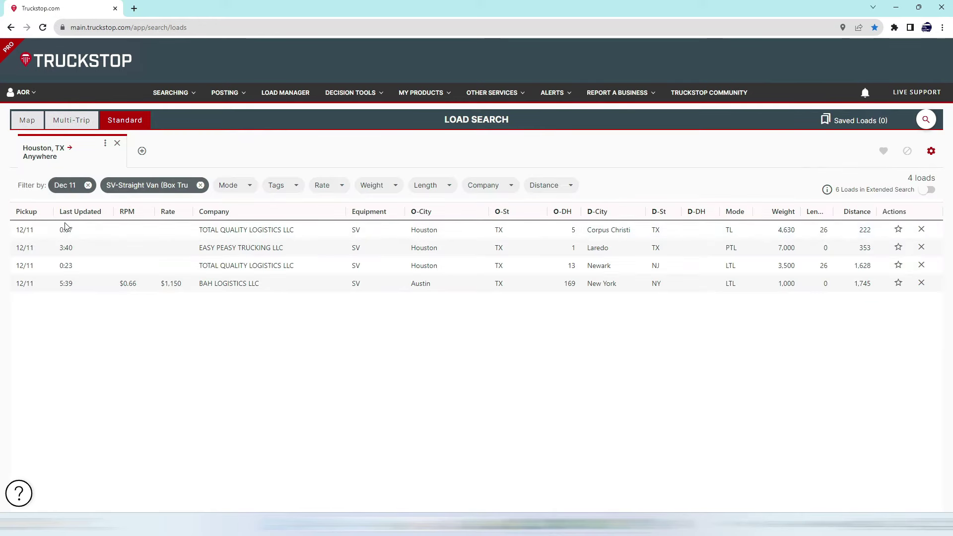
pyautogui.moveTo(74, 214)
pyautogui.mouseDown()
pyautogui.moveTo(114, 254)
pyautogui.moveTo(173, 233)
pyautogui.moveTo(60, 212)
pyautogui.mouseUp()
pyautogui.moveTo(125, 213); pyautogui.dragTo(164, 222)
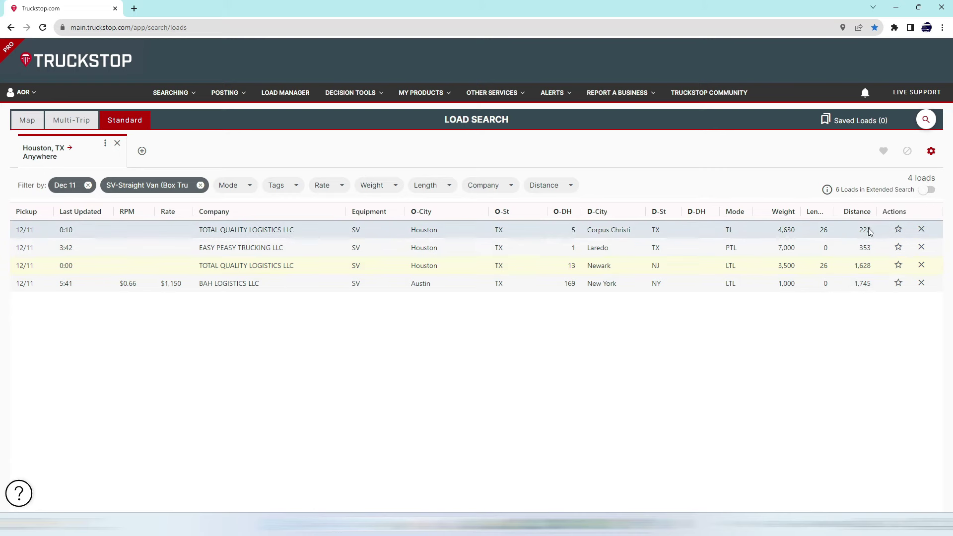
# - Hide and restore the Houston to Corpus Christi load, and add and remove the Austin to New York load in the compare list
pyautogui.click(922, 230)
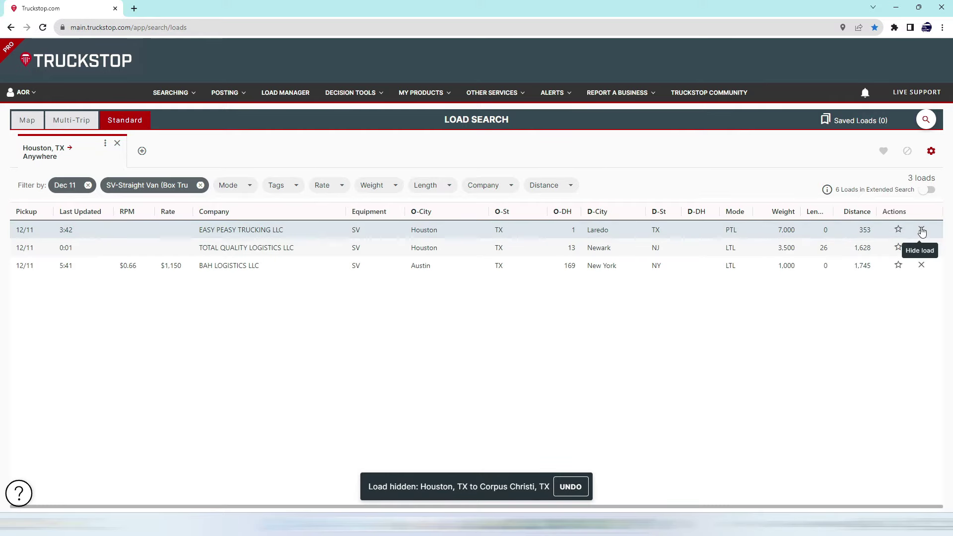
pyautogui.click(566, 486)
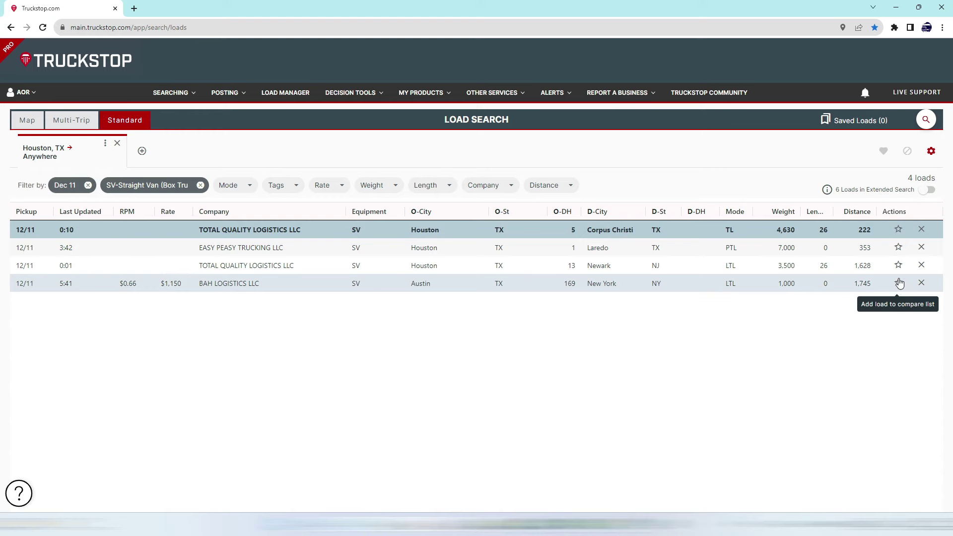
pyautogui.click(899, 283)
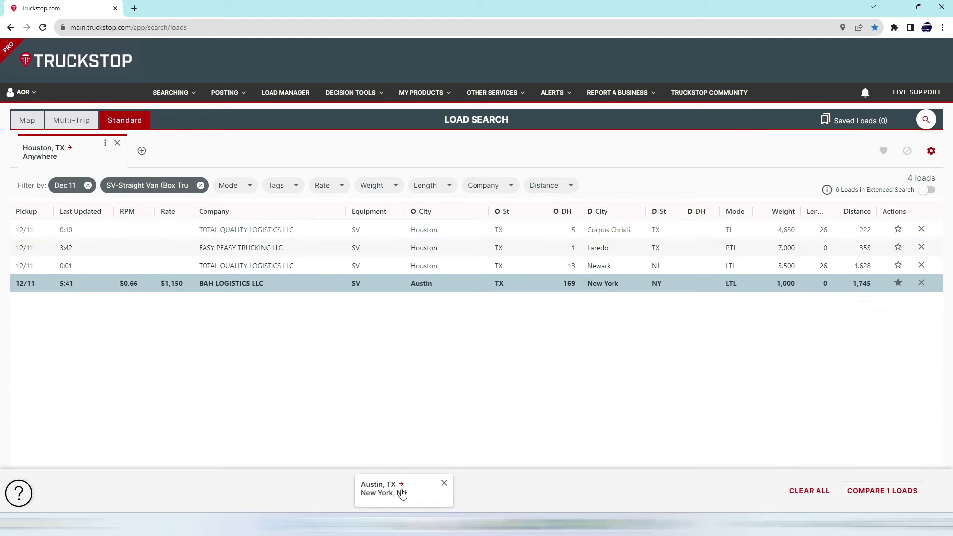
pyautogui.click(899, 283)
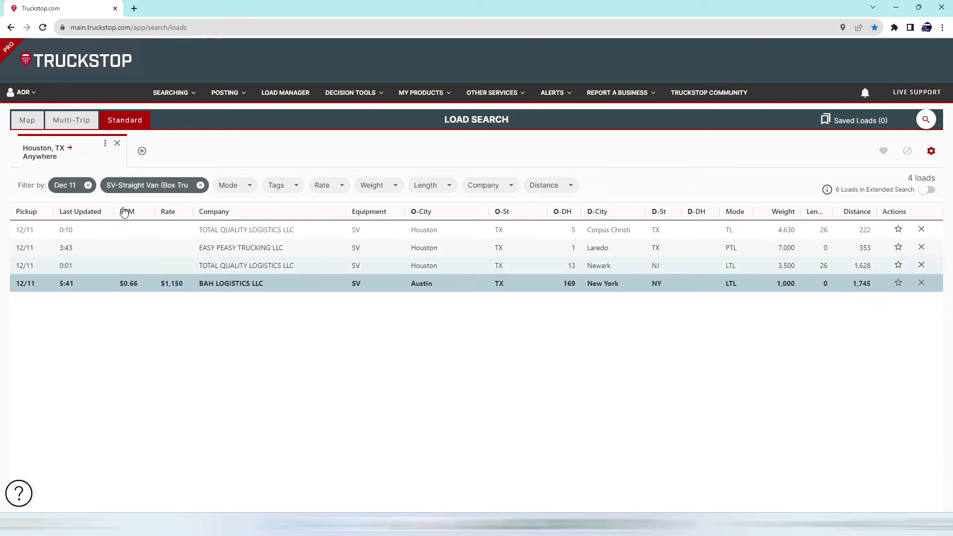
# - Start an additional load search and replace its equipment type with V - Van
pyautogui.click(142, 152)
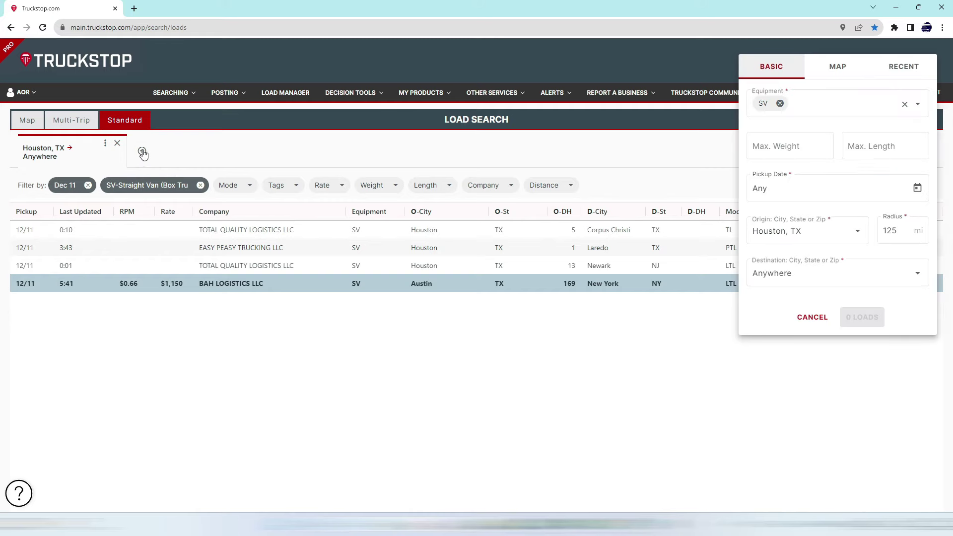
pyautogui.click(906, 106)
pyautogui.click(918, 106)
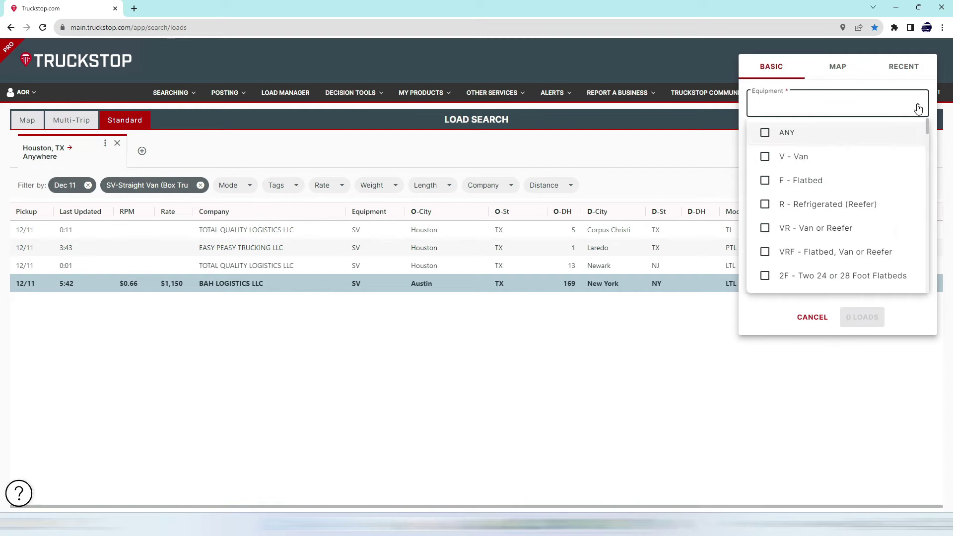
pyautogui.click(765, 158)
pyautogui.click(701, 160)
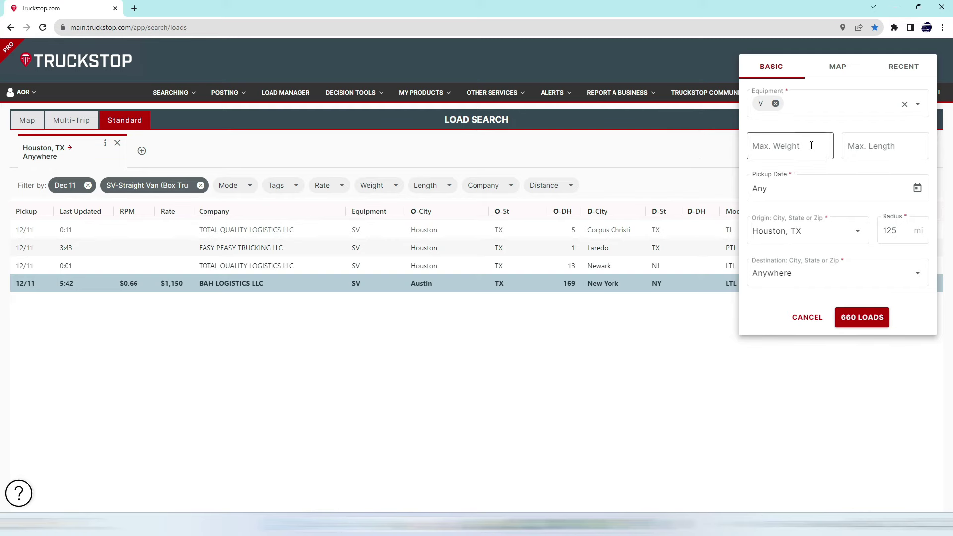
# - Limit the van search to a maximum weight of 10000, a maximum length of 26 and a December 11 pickup
pyautogui.click(757, 148)
pyautogui.write('10000')
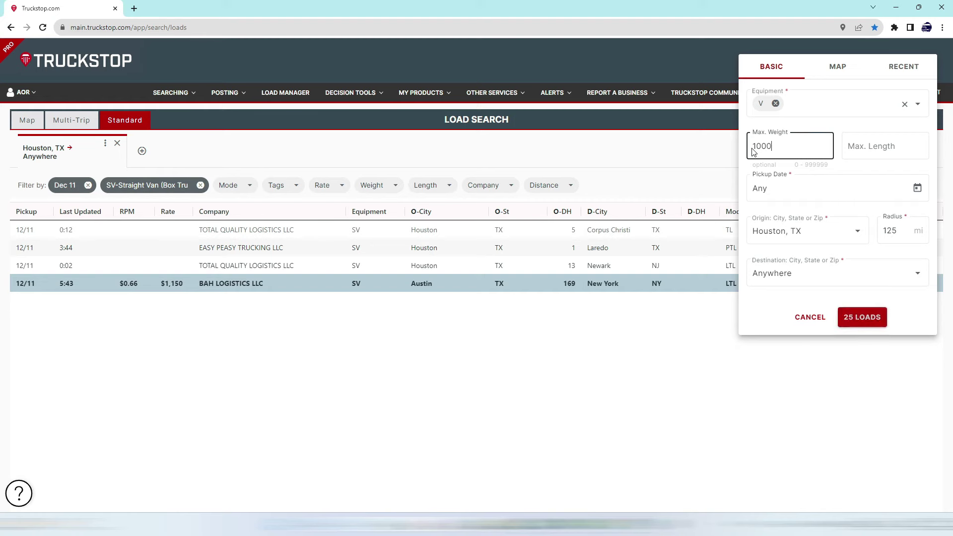
pyautogui.click(850, 147)
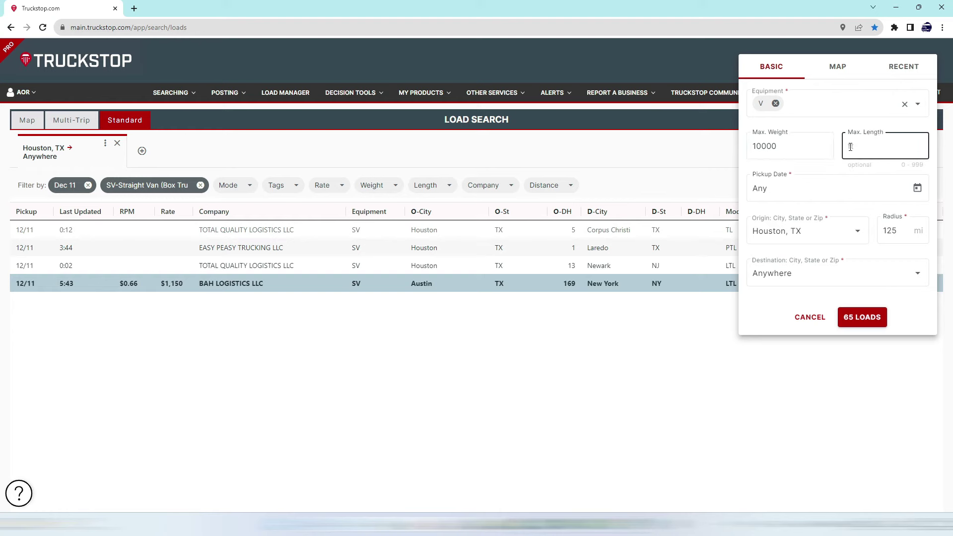
pyautogui.write('26')
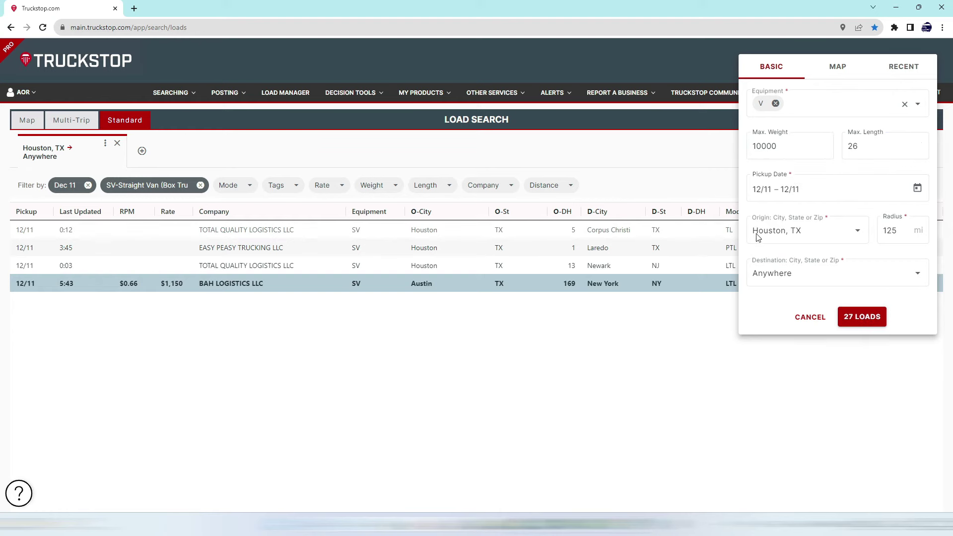
# - Set the Houston origin radius to 175 miles and run the van load search
pyautogui.click(893, 231)
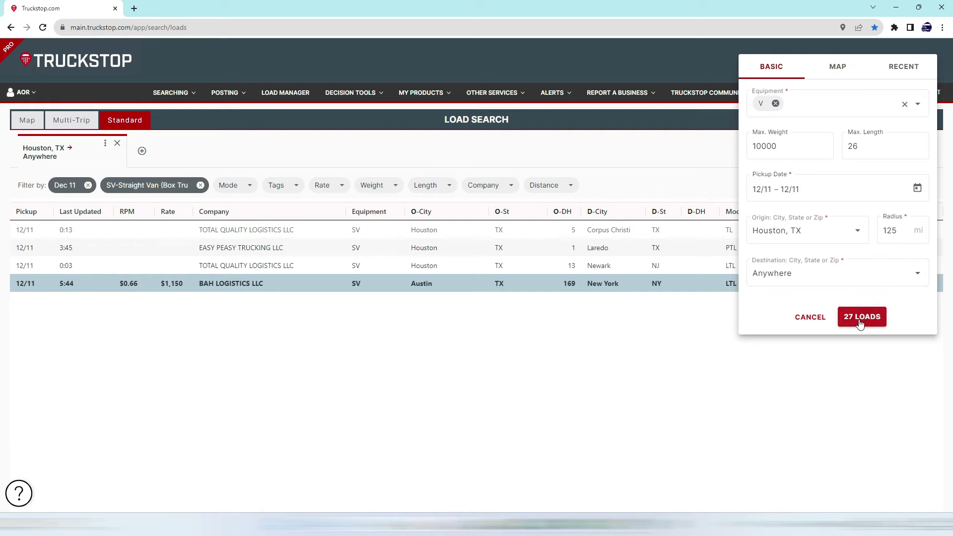
pyautogui.click(898, 232)
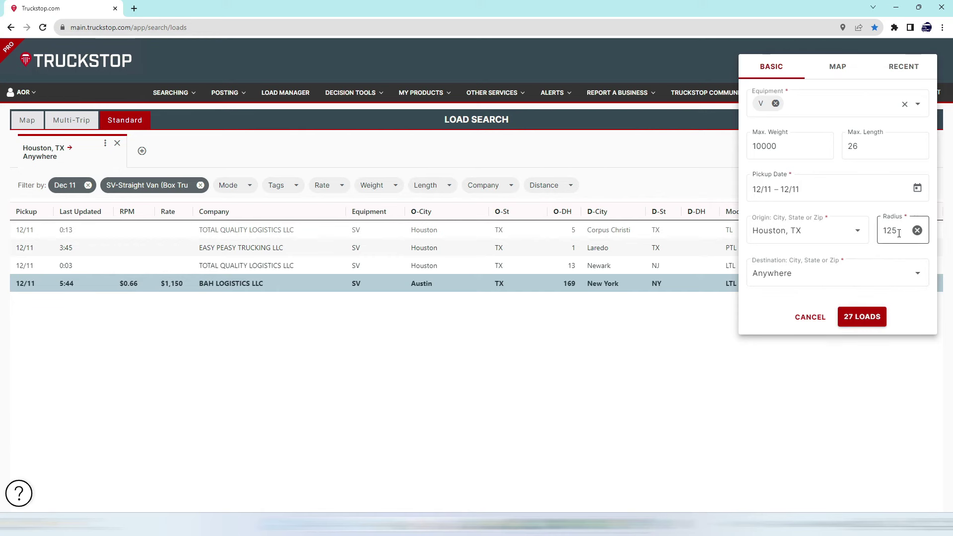
pyautogui.write('150')
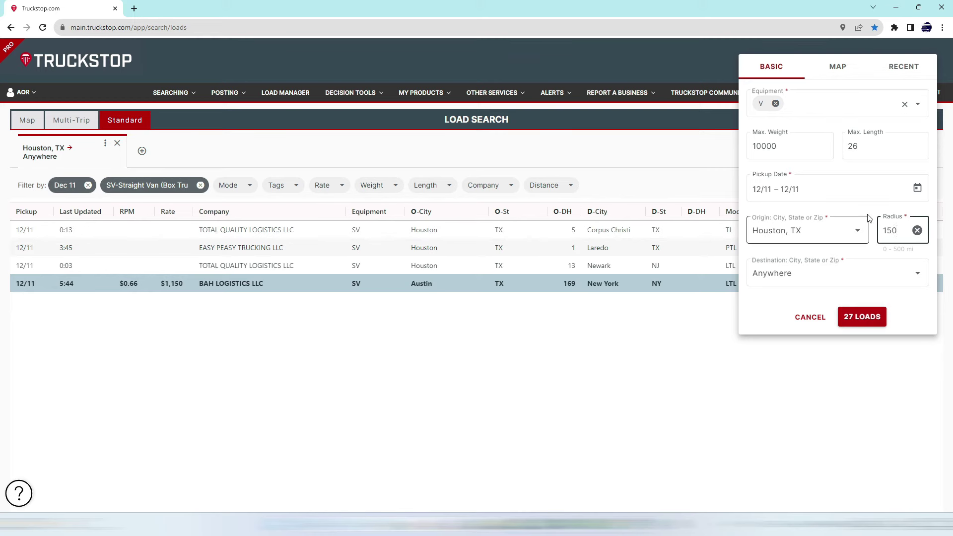
pyautogui.press('BackSpace')
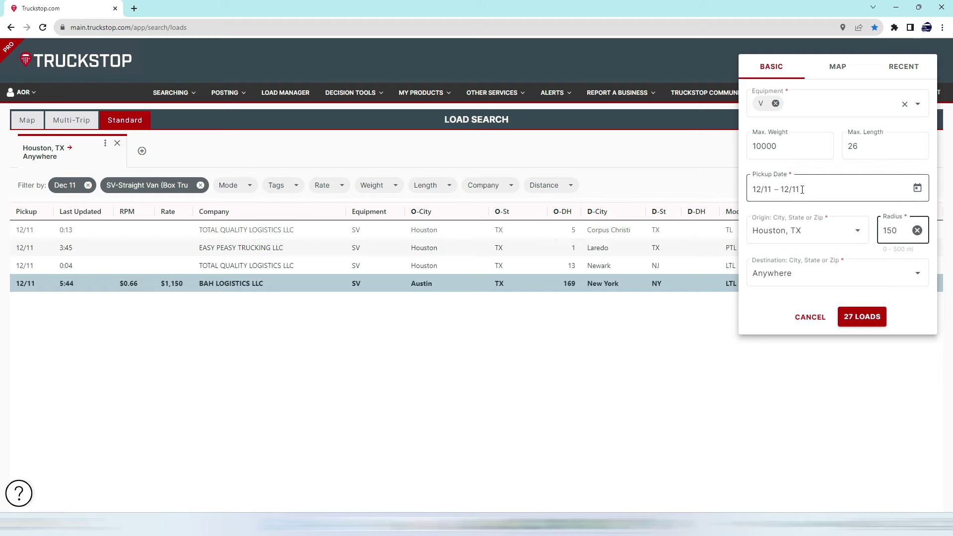
pyautogui.press('BackSpace')
pyautogui.press('BackSpace')
pyautogui.write('75')
pyautogui.click(861, 320)
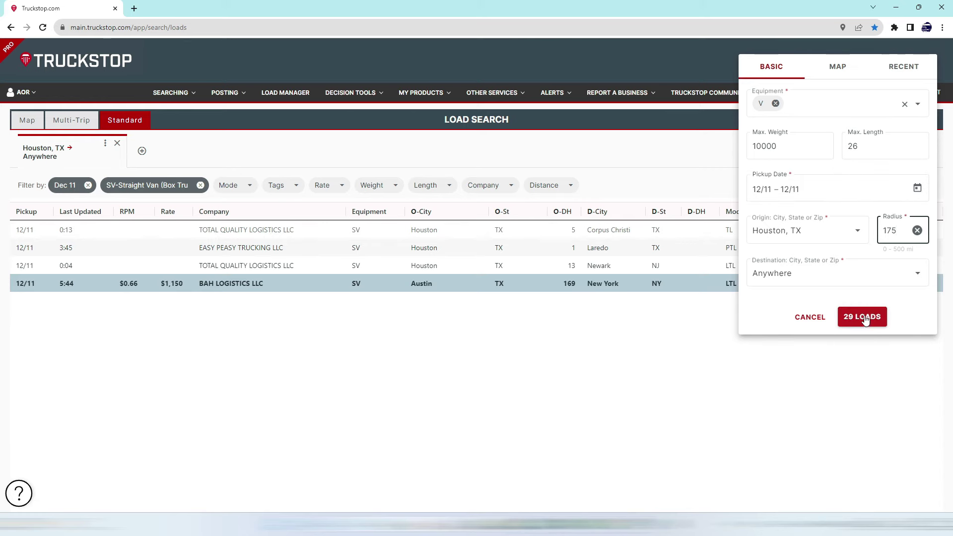
pyautogui.click(863, 323)
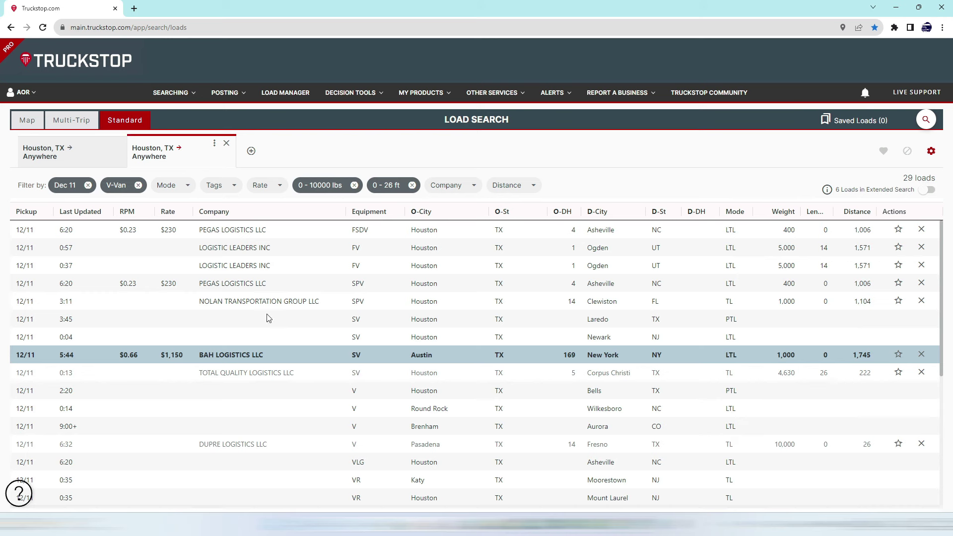
# - Sort the van loads by rate and by RPM, highest first, and look through the resulting list
pyautogui.click(171, 217)
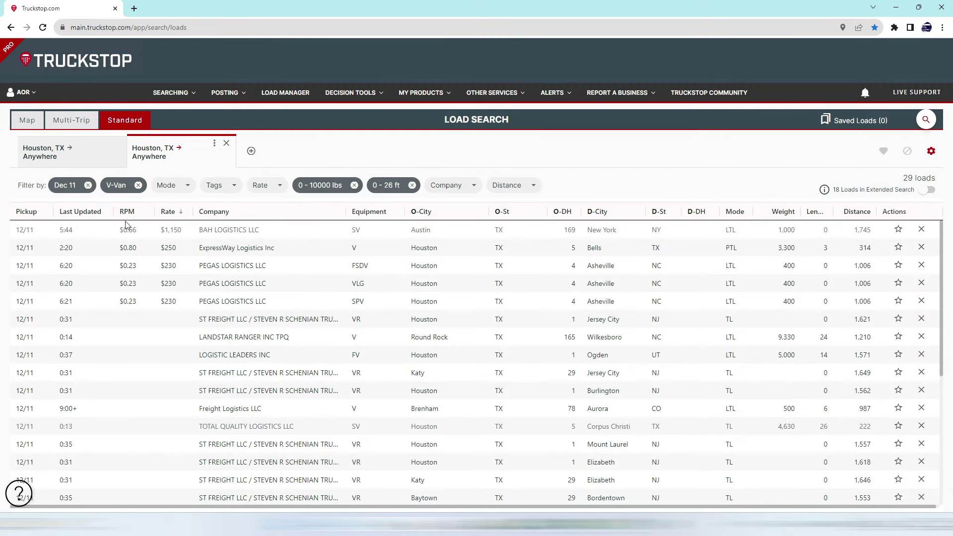
pyautogui.click(126, 213)
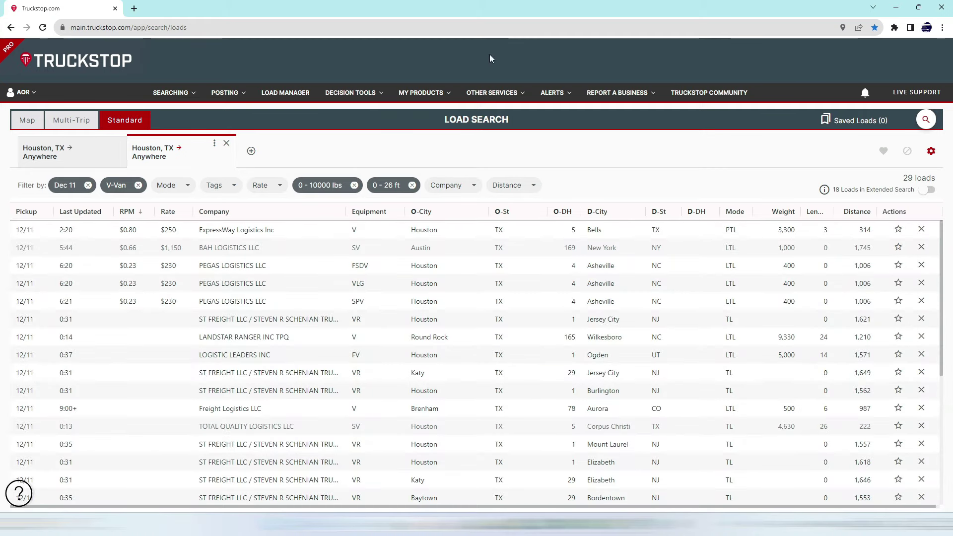
pyautogui.scroll(-2, 363, 404)
pyautogui.scroll(2, 365, 407)
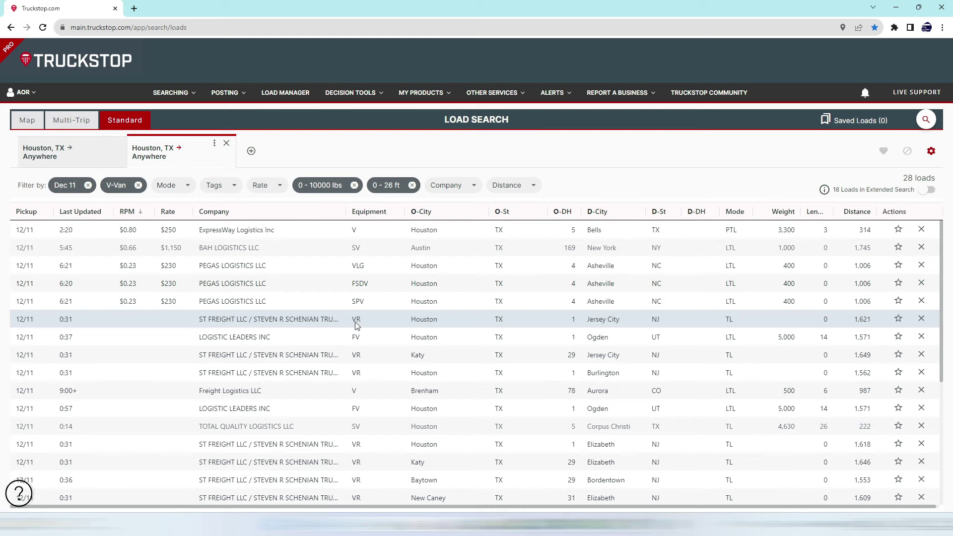
pyautogui.scroll(-1, 355, 327)
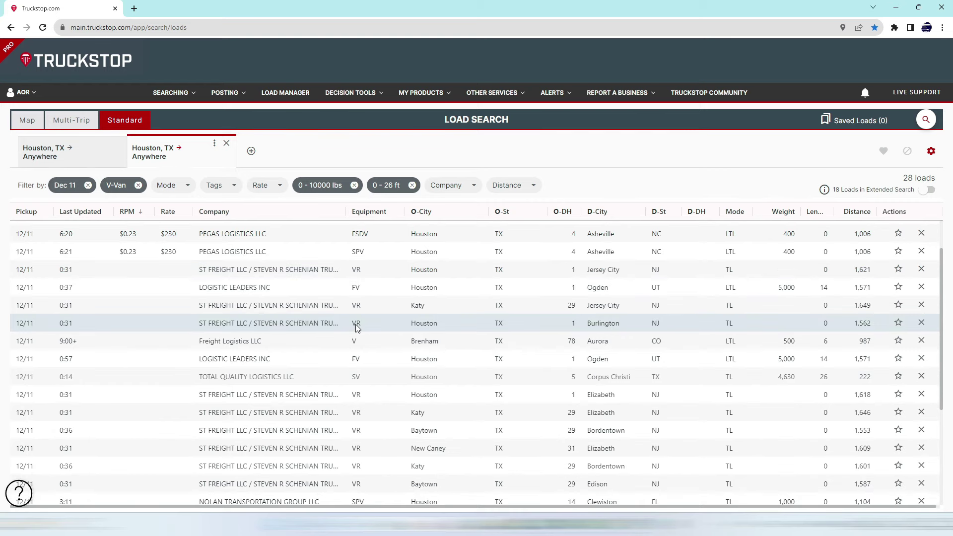
pyautogui.scroll(-1, 357, 328)
pyautogui.scroll(2, 357, 328)
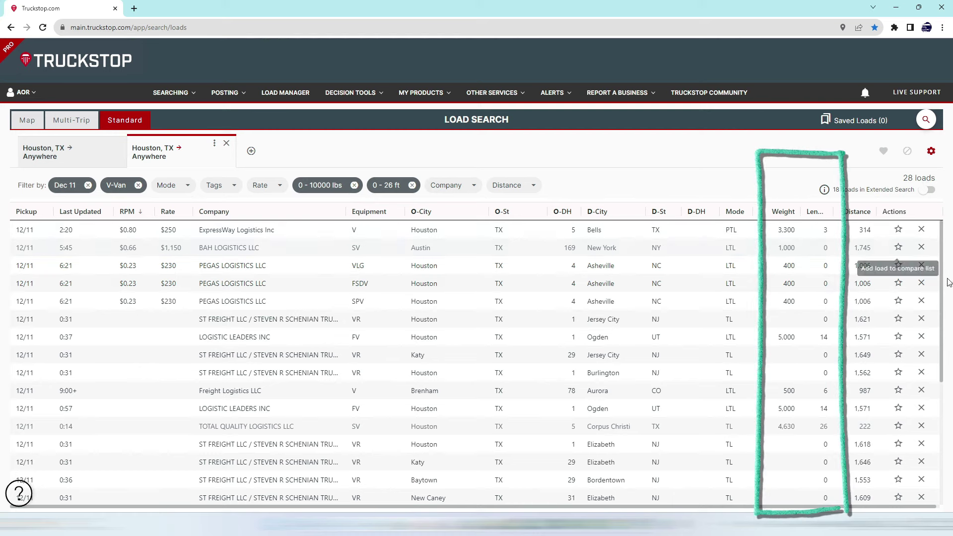
# - Look through the van loads' weights and lengths and sort the list by weight, heaviest first
pyautogui.moveTo(944, 315)
pyautogui.mouseDown()
pyautogui.moveTo(945, 456)
pyautogui.moveTo(940, 301)
pyautogui.mouseUp()
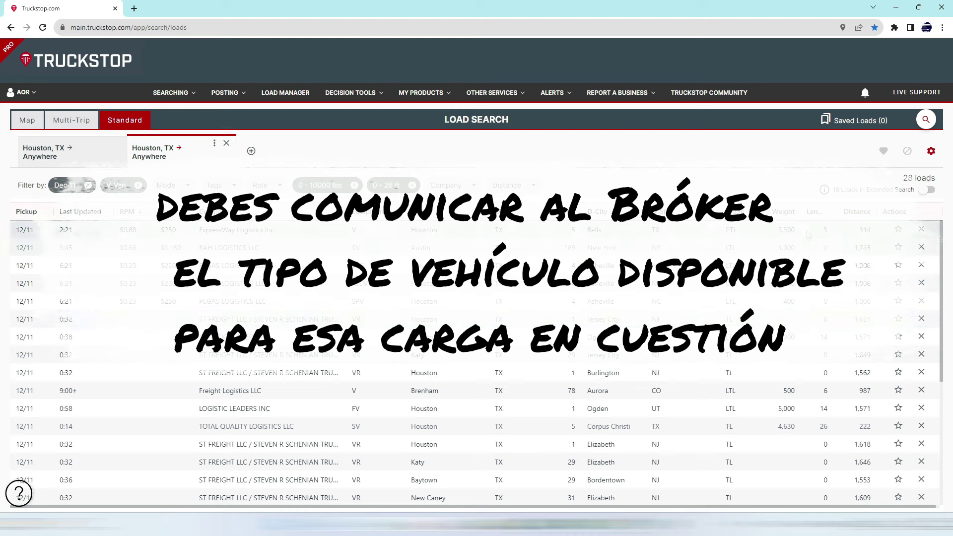
pyautogui.moveTo(943, 256); pyautogui.dragTo(944, 258)
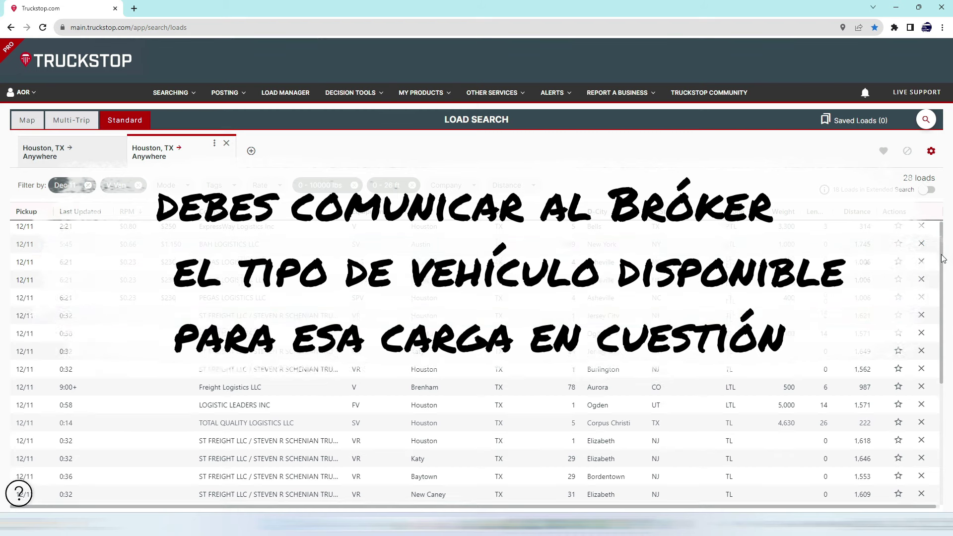
pyautogui.moveTo(945, 320); pyautogui.dragTo(948, 395)
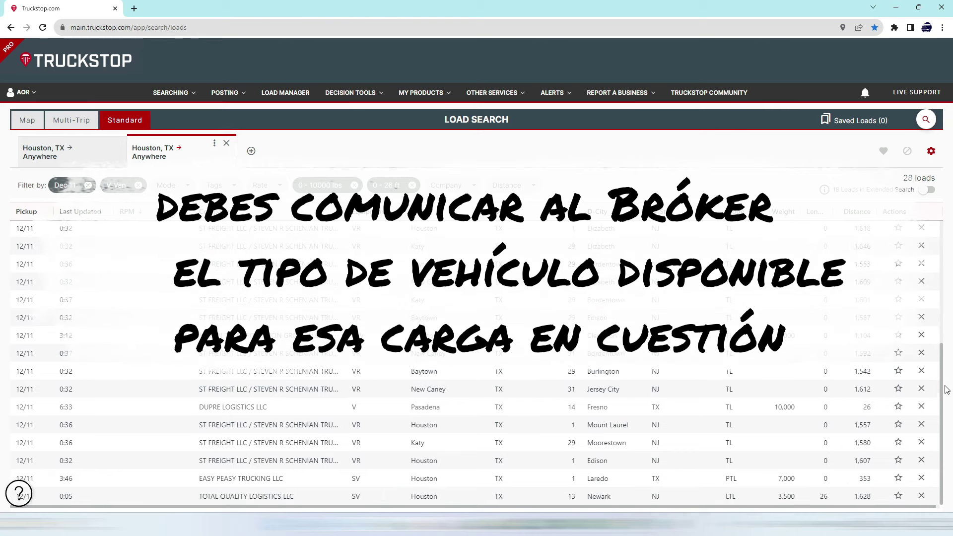
pyautogui.scroll(4, 946, 358)
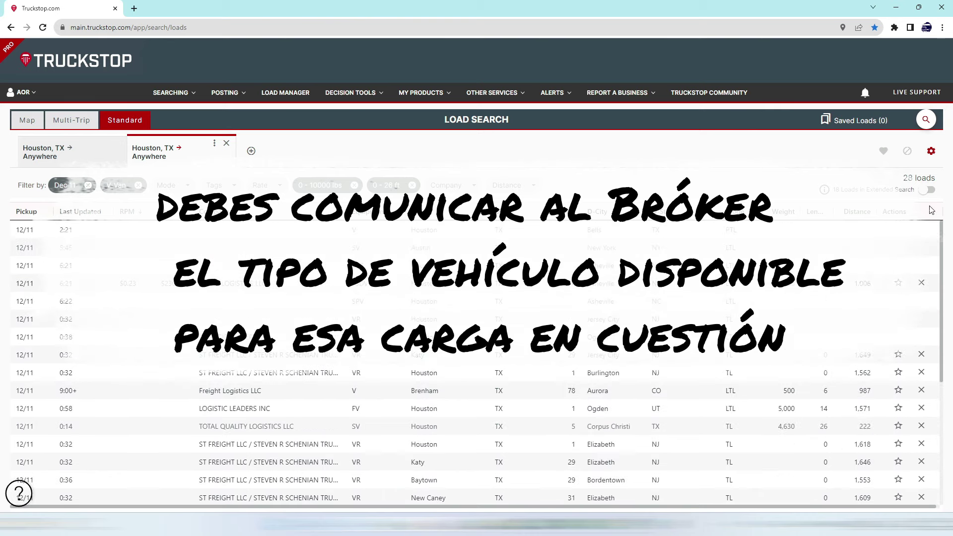
pyautogui.moveTo(947, 352); pyautogui.dragTo(940, 307)
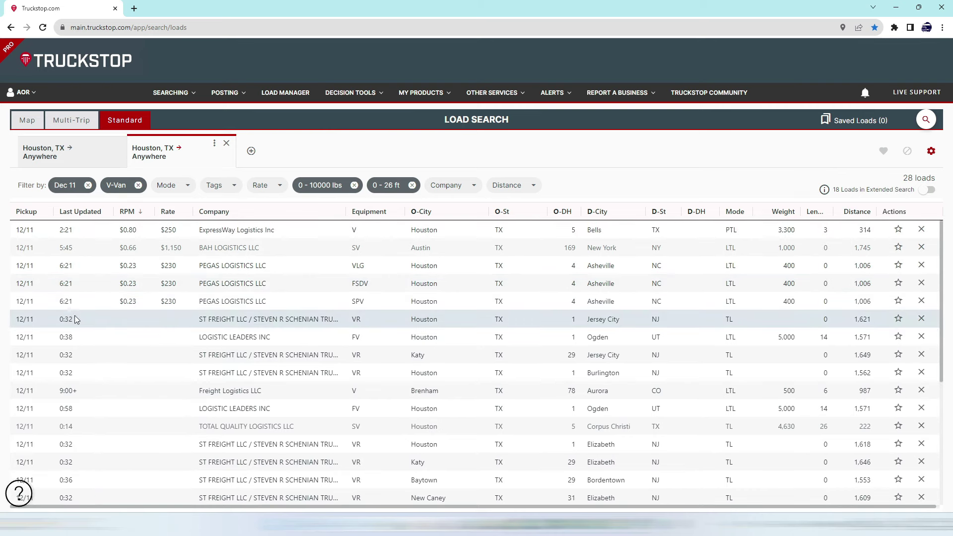
pyautogui.moveTo(943, 257); pyautogui.dragTo(944, 340)
pyautogui.scroll(3, 940, 288)
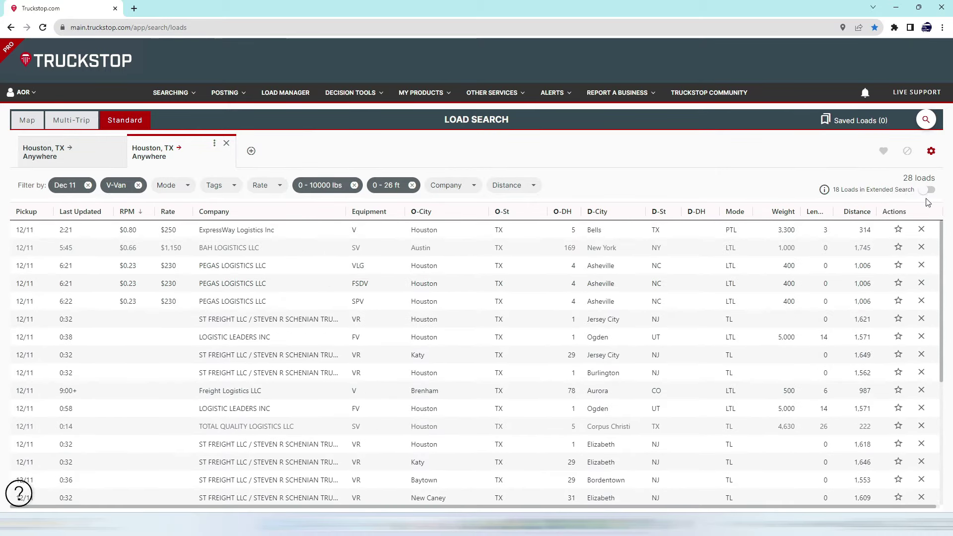
pyautogui.click(783, 213)
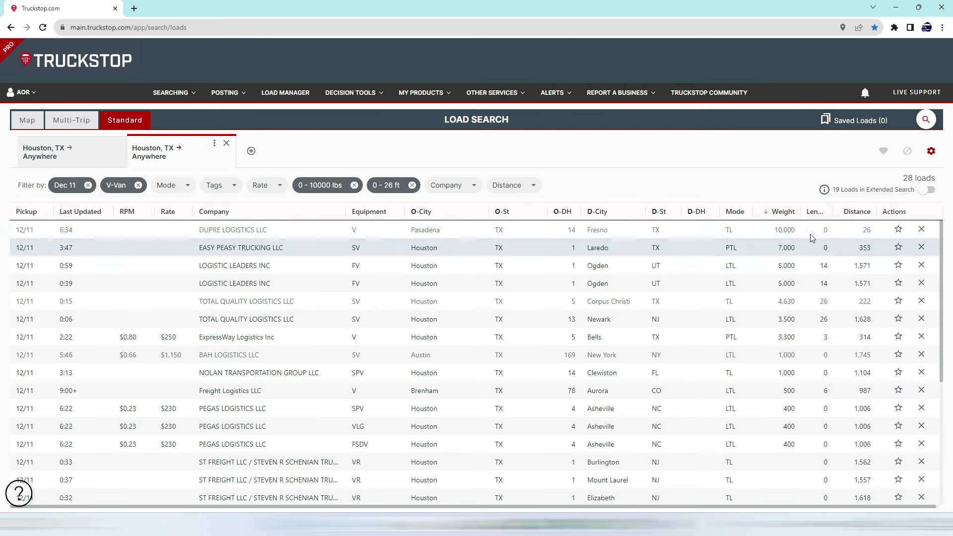
pyautogui.click(795, 230)
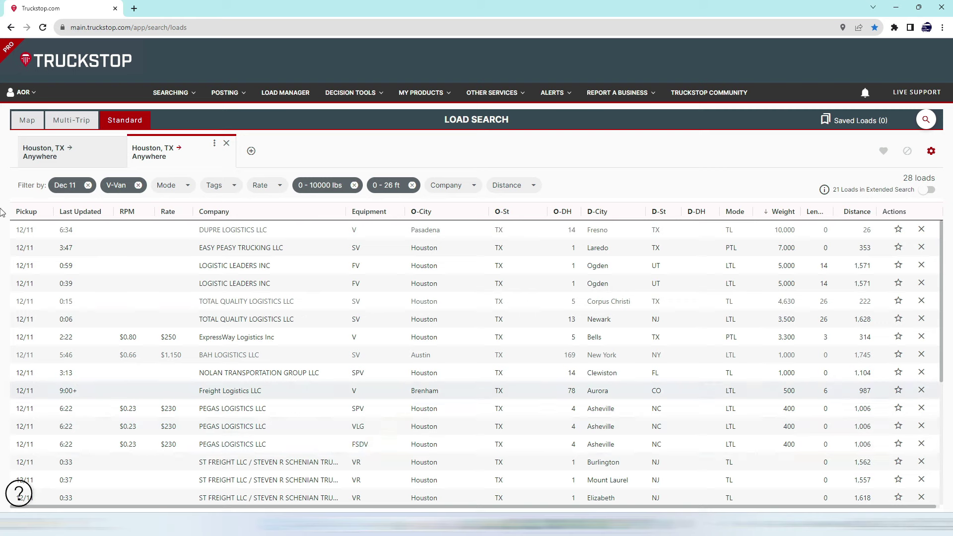
# - Select the Dupre Logistics load from Pasadena to Fresno, TX and open its full posting details
pyautogui.click(213, 230)
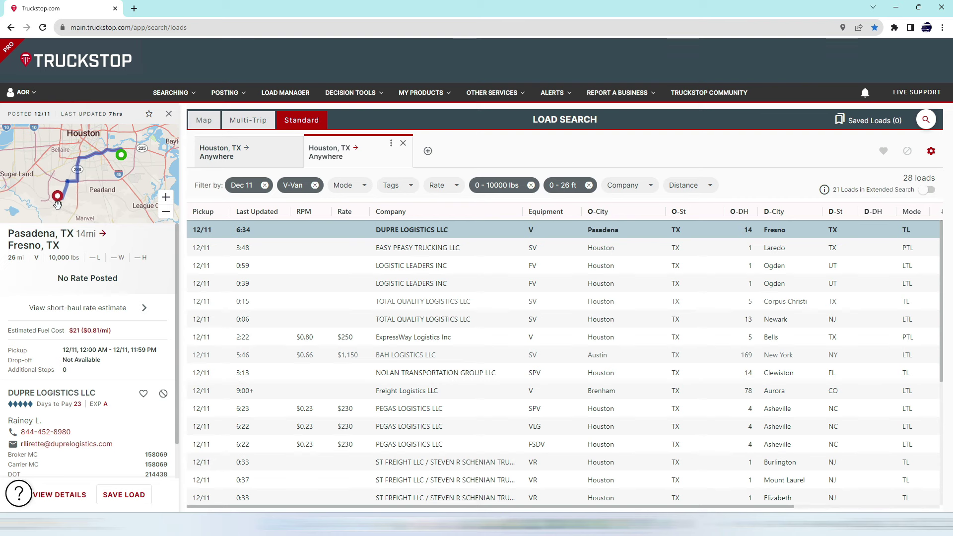
pyautogui.scroll(-1, 69, 250)
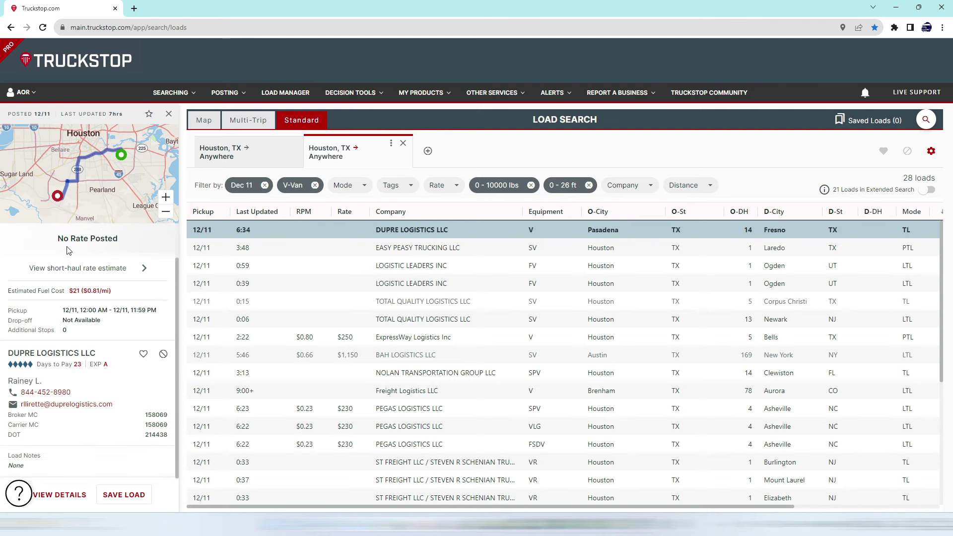
pyautogui.click(58, 496)
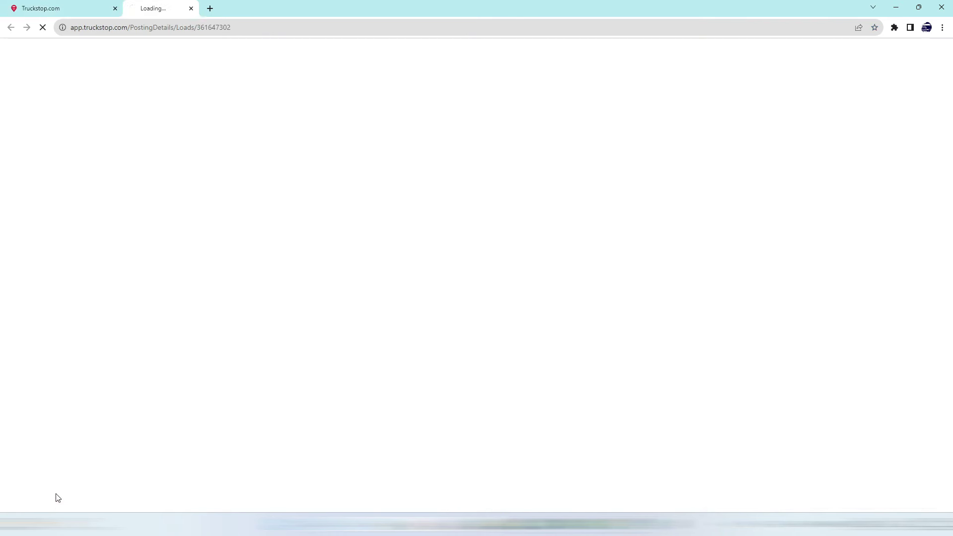
# - Examine the Dupre Logistics posting's load details, equipment needs, special information and company contact information
pyautogui.moveTo(951, 263); pyautogui.dragTo(885, 238)
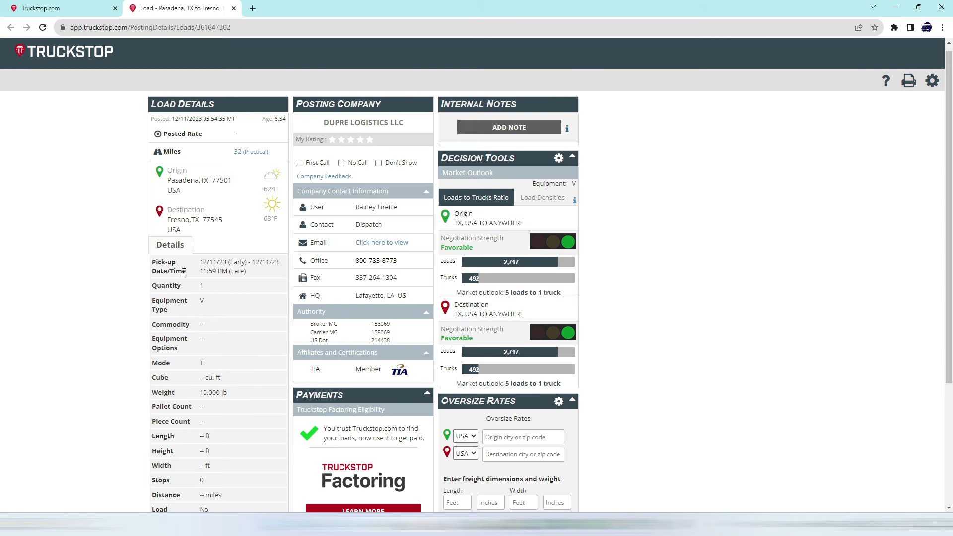
pyautogui.scroll(-2, 189, 258)
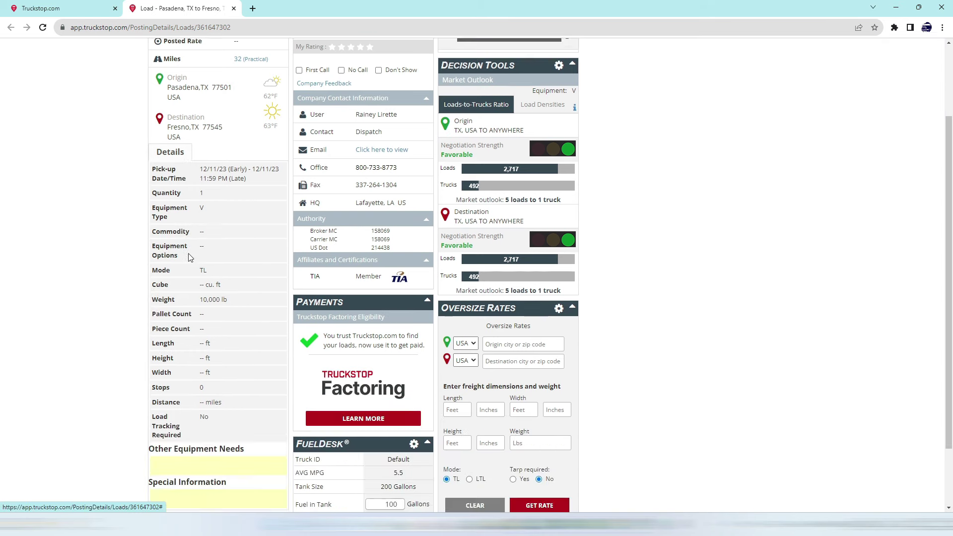
pyautogui.scroll(2, 190, 256)
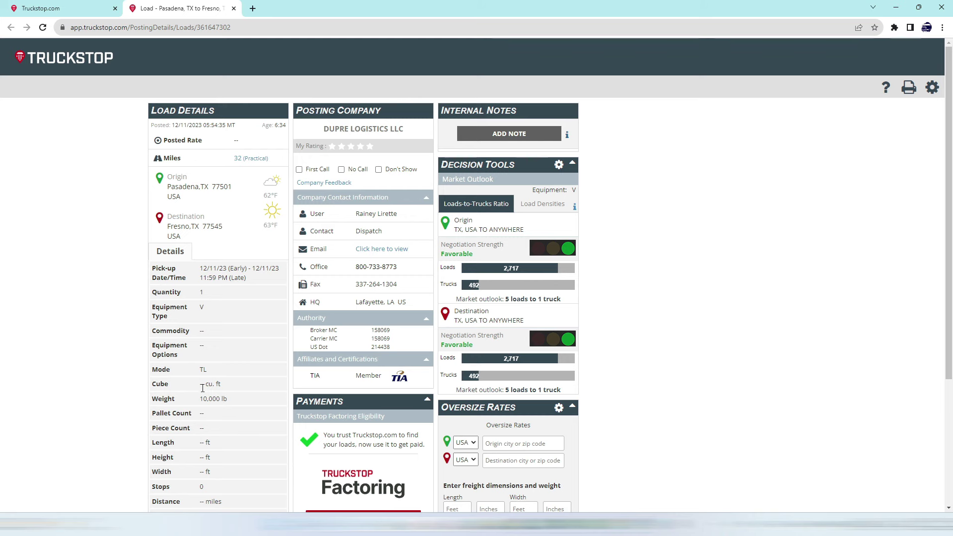
pyautogui.scroll(-2, 209, 410)
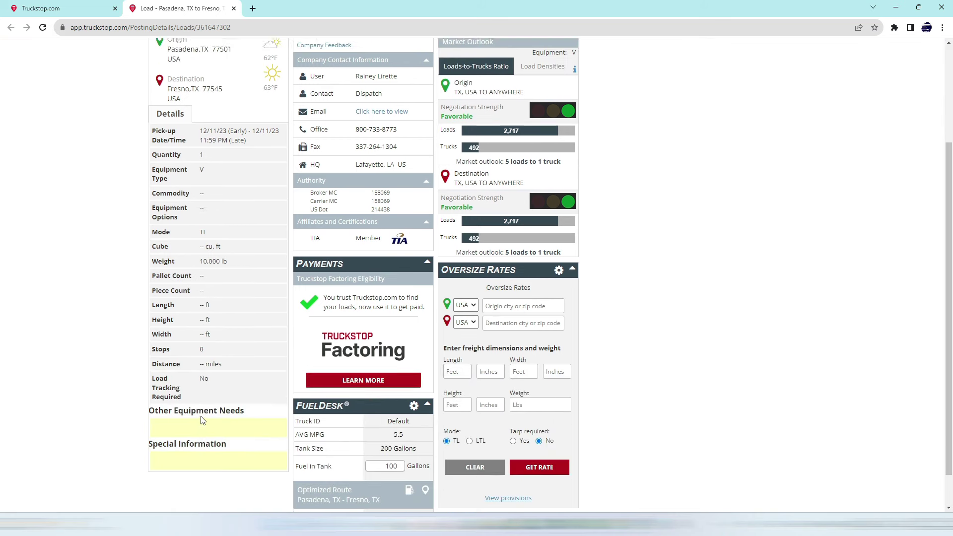
pyautogui.scroll(2, 203, 421)
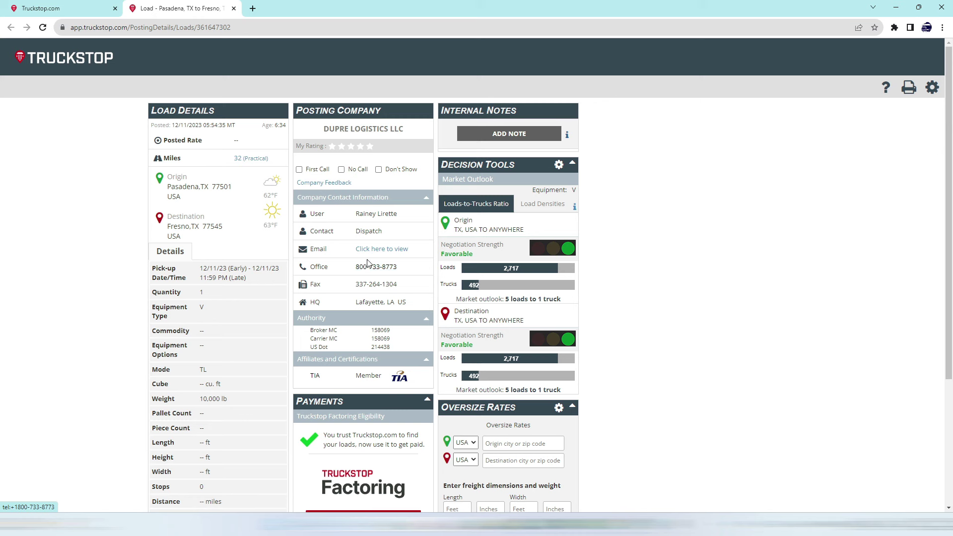
# - Copy the posting company's broker MC number and close the Dupre Logistics load's details page and summary
pyautogui.doubleClick(375, 331)
pyautogui.rightClick(377, 330)
pyautogui.click(389, 338)
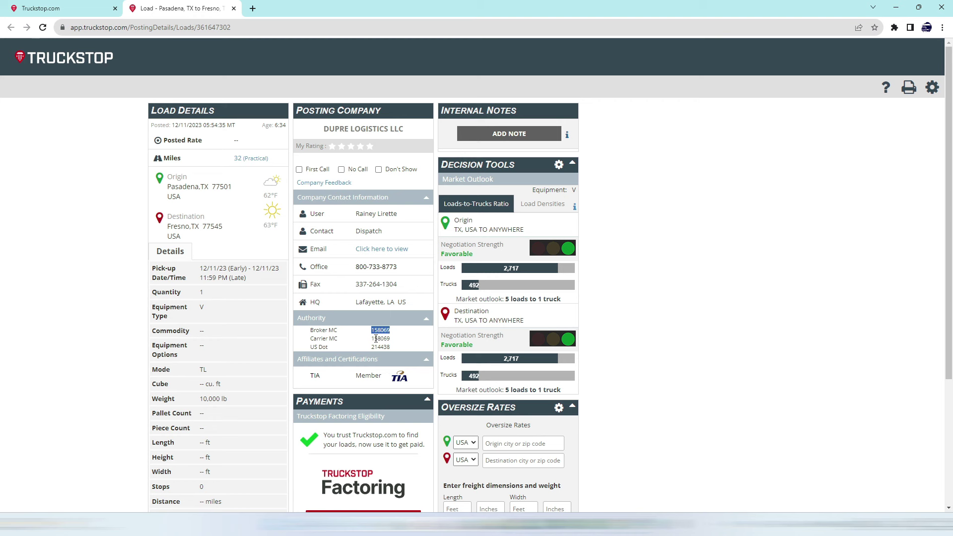
pyautogui.click(235, 9)
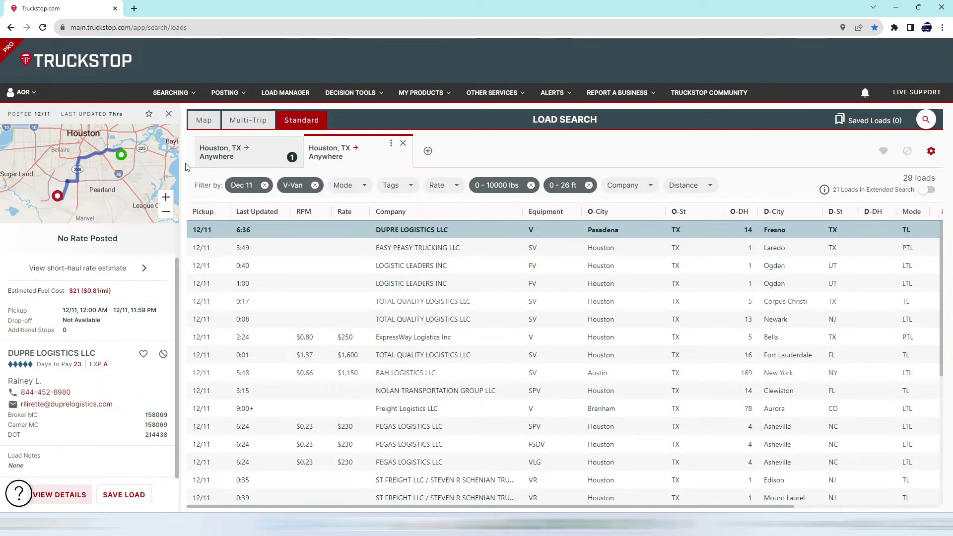
pyautogui.click(170, 119)
# - Review the Houston straight van (box truck) search results and return to the van search for comparison
pyautogui.click(70, 152)
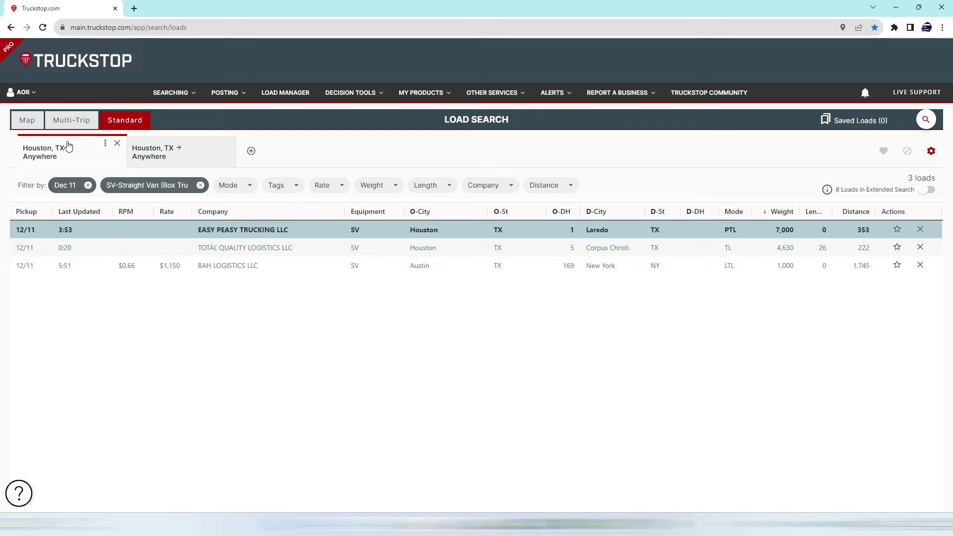
pyautogui.click(82, 156)
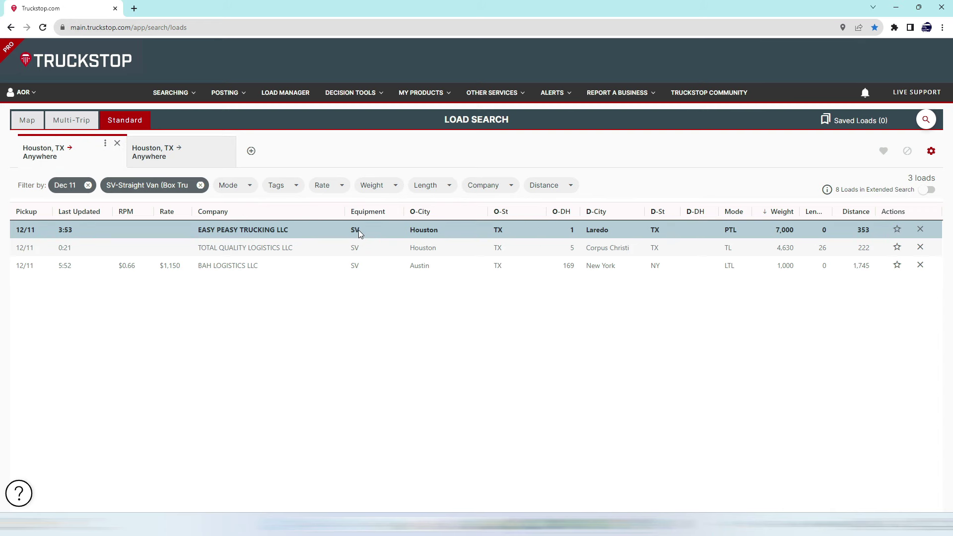
pyautogui.click(163, 158)
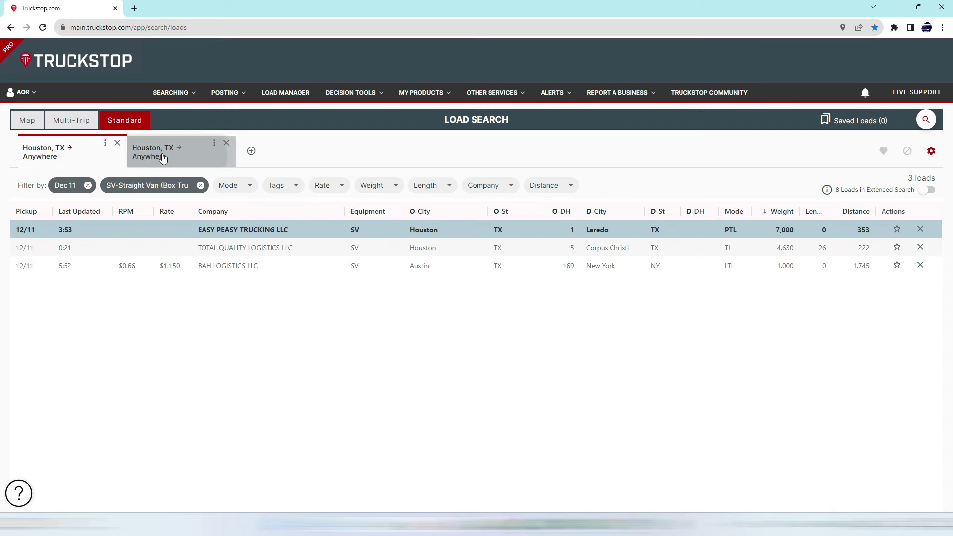